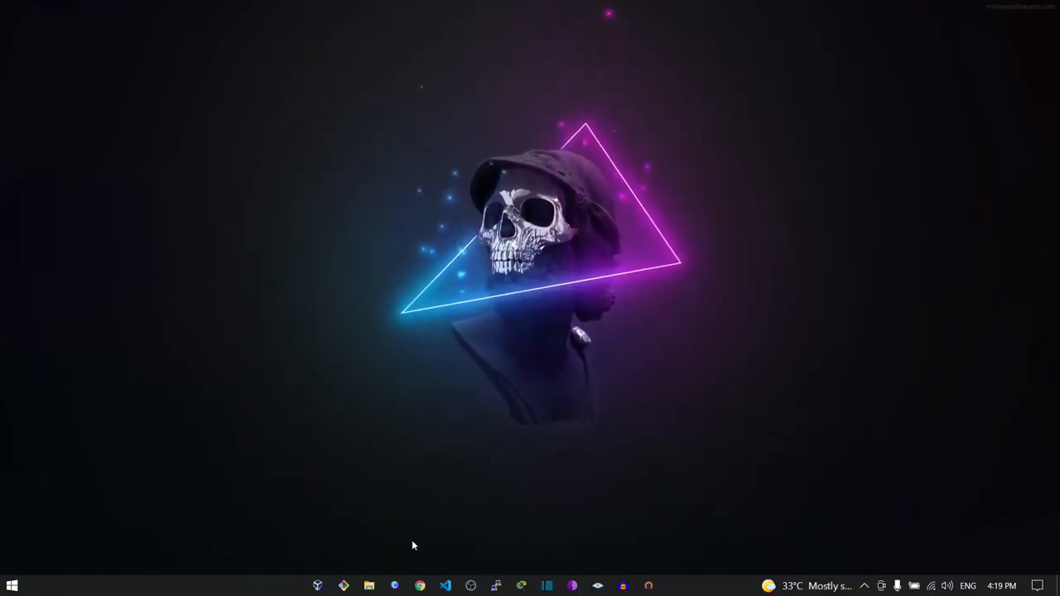
- Open virtualbox.org in Chrome and go to the VirtualBox 6.1 download page
{"action": "left_click", "coordinate": [418, 586]}
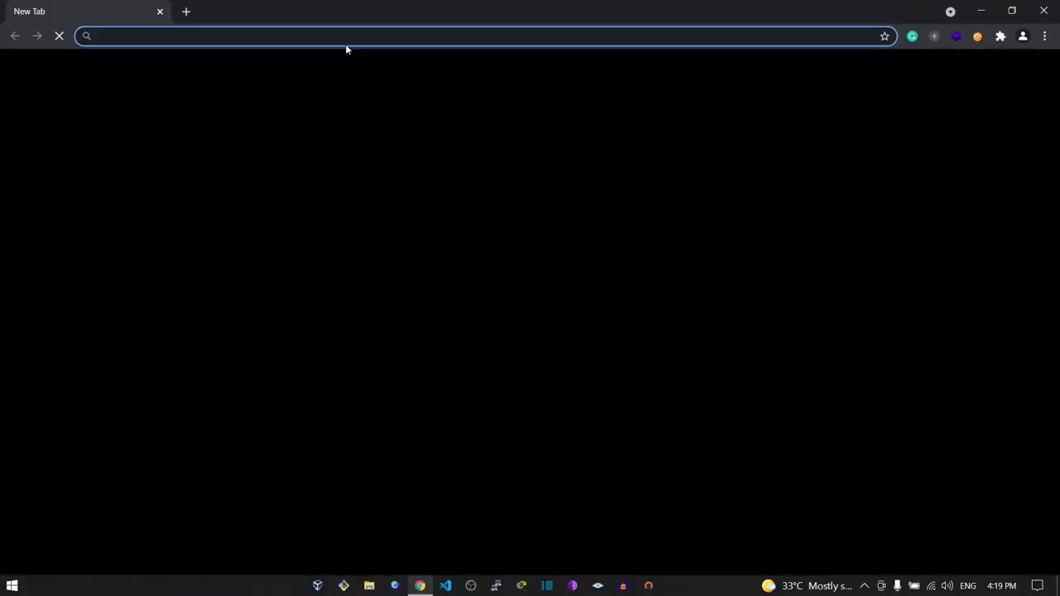
{"action": "type", "text": "virtual."}
{"action": "key", "text": "BackSpace"}
{"action": "type", "text": "box"}
{"action": "key", "text": "Return"}
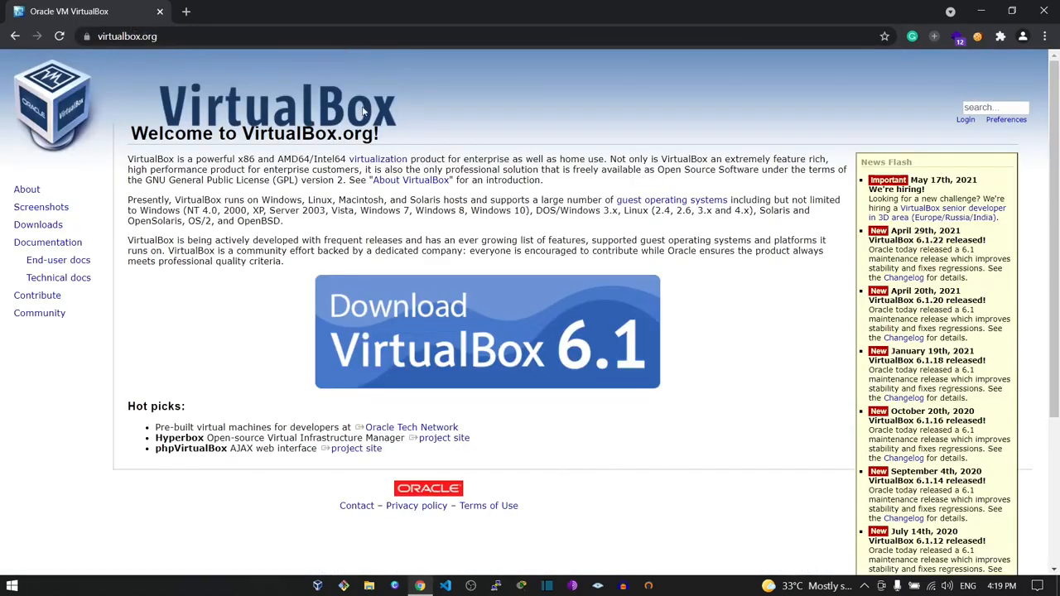
{"action": "left_click", "coordinate": [561, 345]}
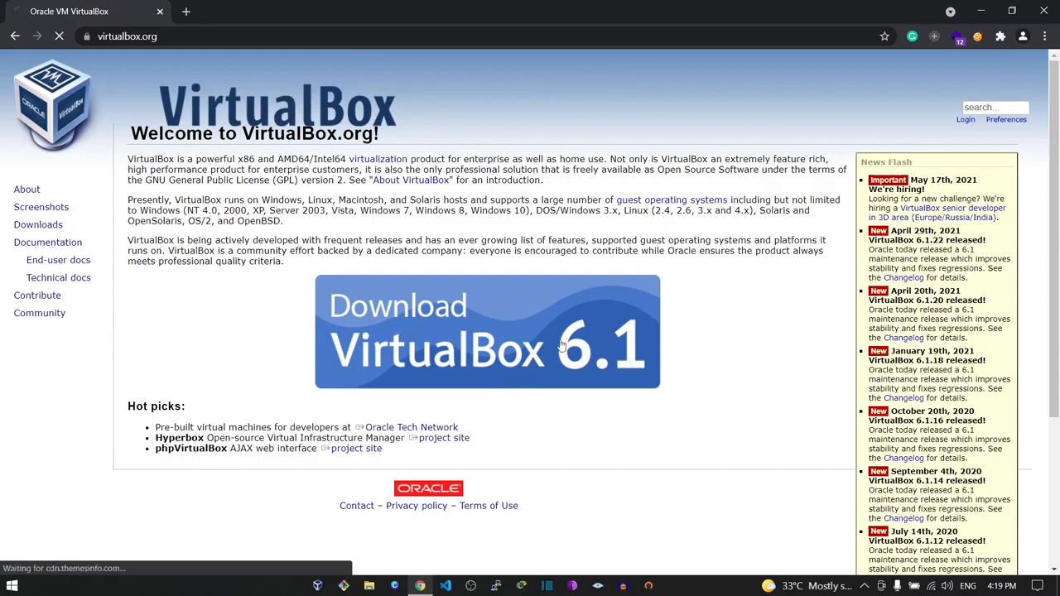
- Examine the VirtualBox download page for the Windows hosts package and the Extension Pack
{"action": "double_click", "coordinate": [162, 291]}
{"action": "left_click_drag", "start_coordinate": [154, 310], "coordinate": [235, 312]}
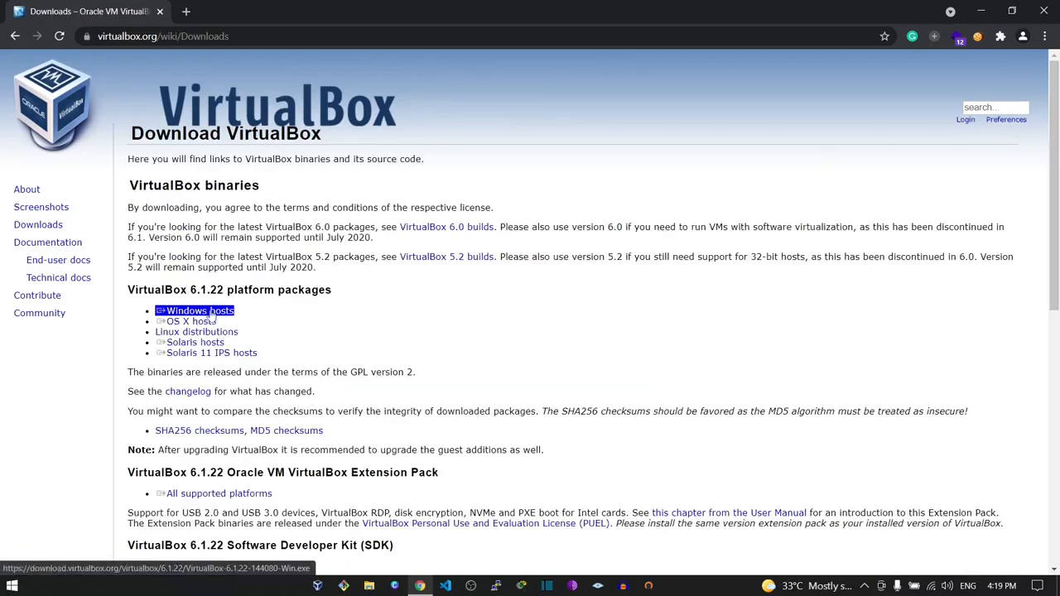
{"action": "left_click", "coordinate": [244, 315]}
{"action": "scroll", "coordinate": [269, 313], "scroll_direction": "down", "scroll_amount": 2}
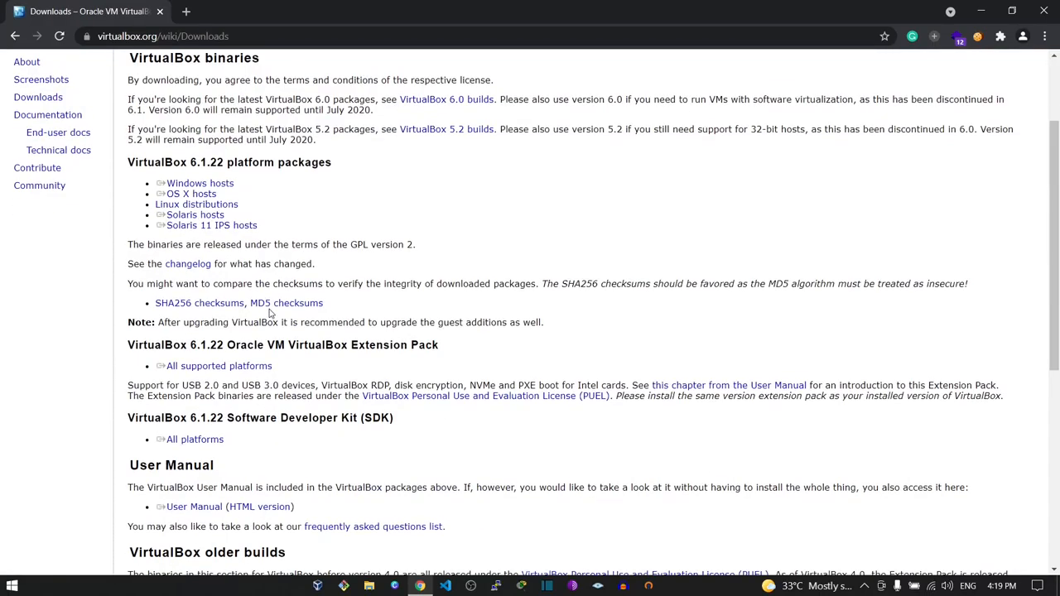
{"action": "scroll", "coordinate": [382, 216], "scroll_direction": "down", "scroll_amount": 2}
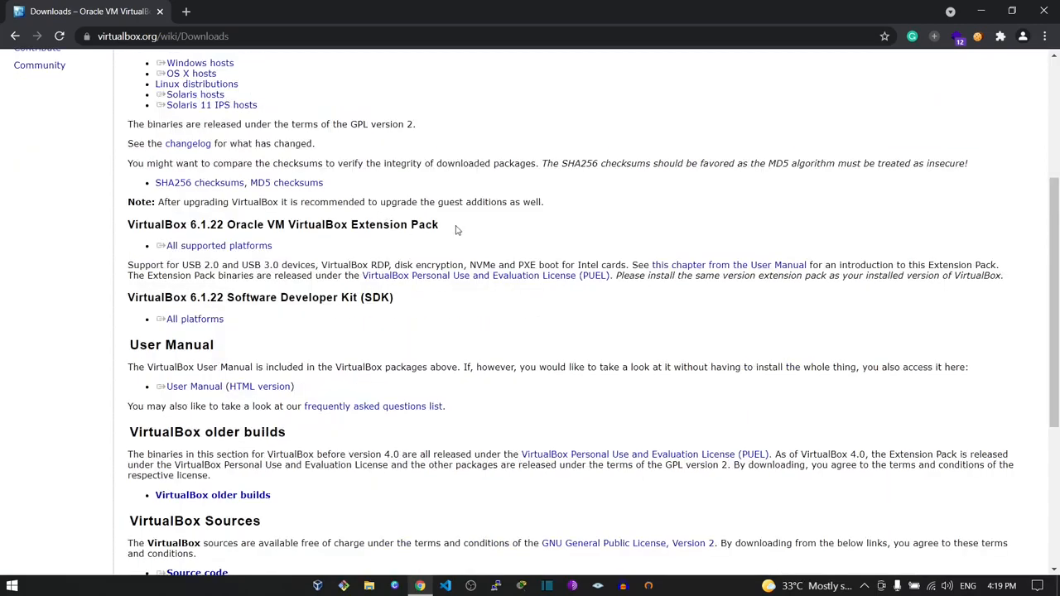
{"action": "left_click_drag", "start_coordinate": [445, 231], "coordinate": [118, 231]}
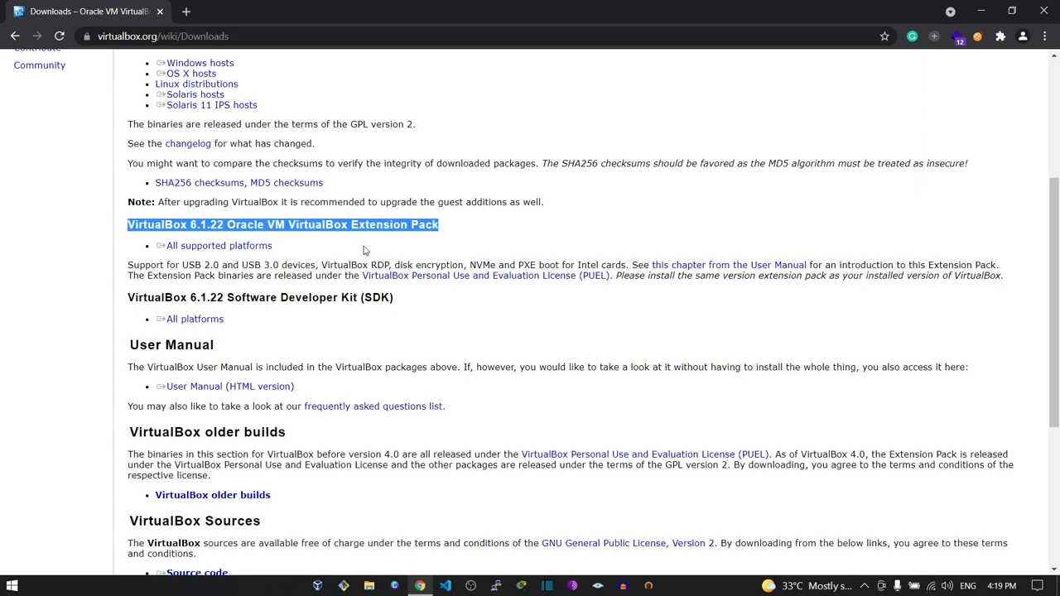
{"action": "scroll", "coordinate": [479, 250], "scroll_direction": "up", "scroll_amount": 1}
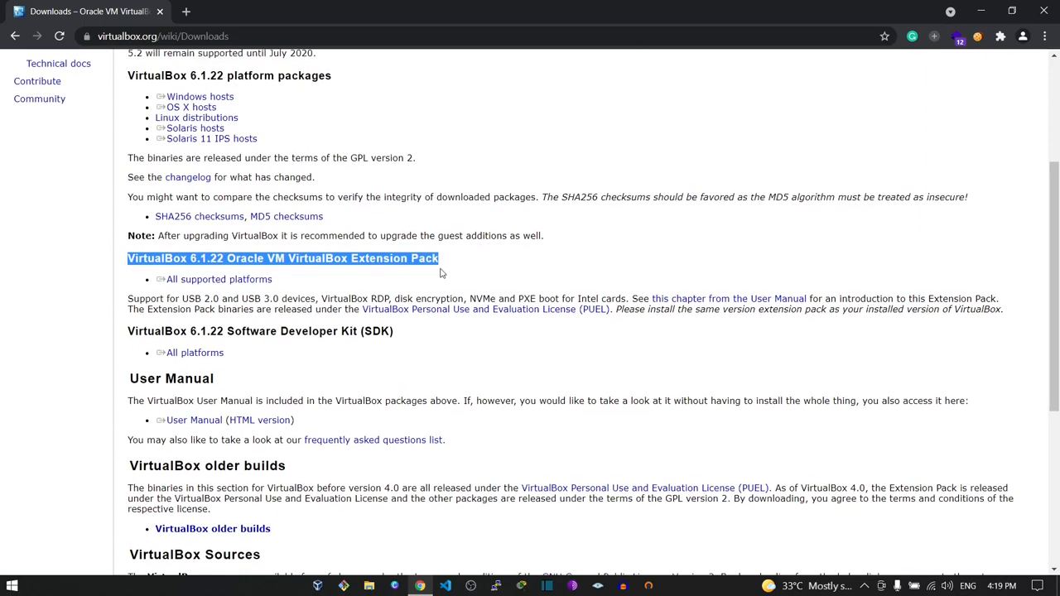
{"action": "left_click", "coordinate": [441, 274]}
{"action": "scroll", "coordinate": [406, 249], "scroll_direction": "down", "scroll_amount": 1}
{"action": "scroll", "coordinate": [370, 225], "scroll_direction": "up", "scroll_amount": 5}
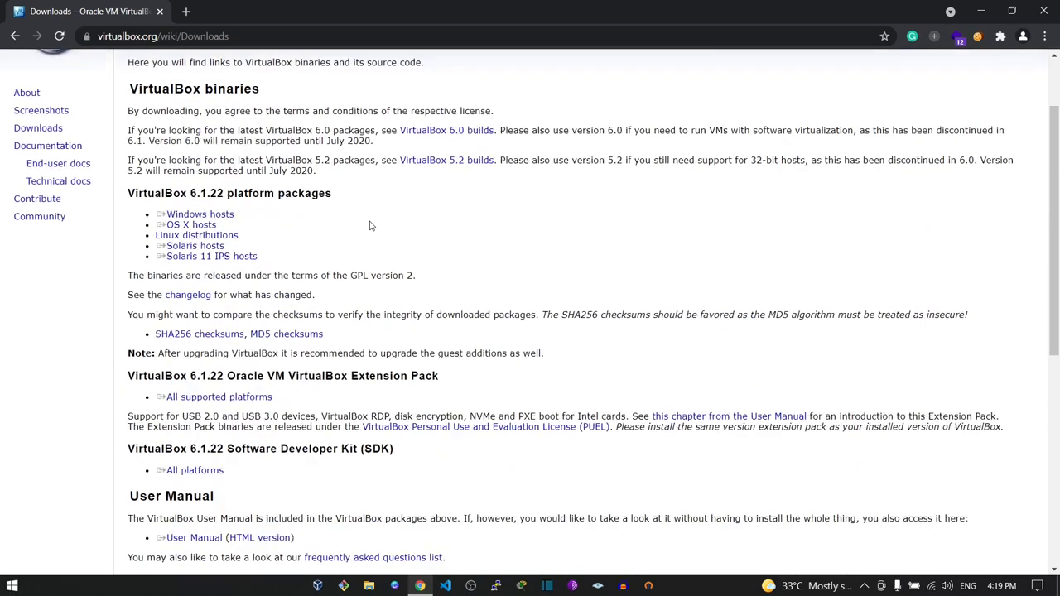
- Open the Kali Linux website in a new browser tab using the search "!kali" and go to its download page
{"action": "left_click", "coordinate": [186, 12]}
{"action": "type", "text": "!kali"}
{"action": "key", "text": "Return"}
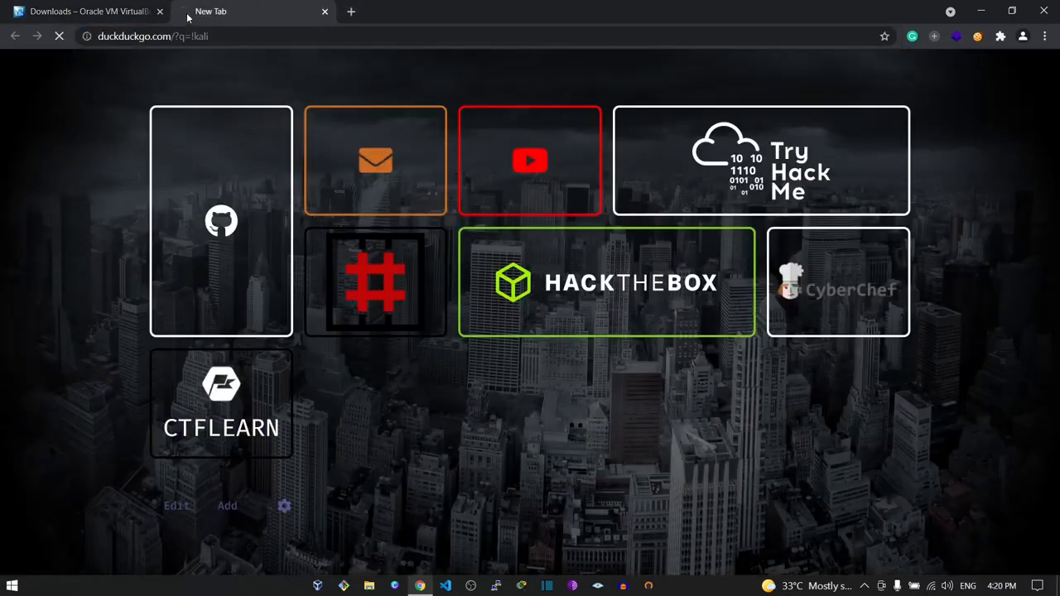
{"action": "scroll", "coordinate": [401, 230], "scroll_direction": "down", "scroll_amount": 5}
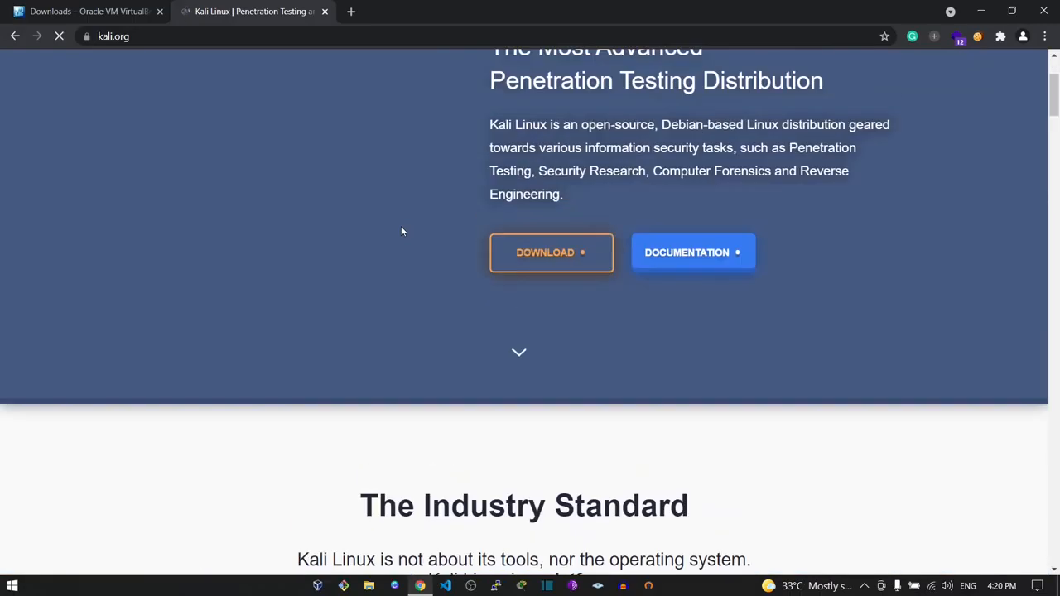
{"action": "scroll", "coordinate": [401, 230], "scroll_direction": "up", "scroll_amount": 2}
{"action": "scroll", "coordinate": [401, 230], "scroll_direction": "up", "scroll_amount": 2}
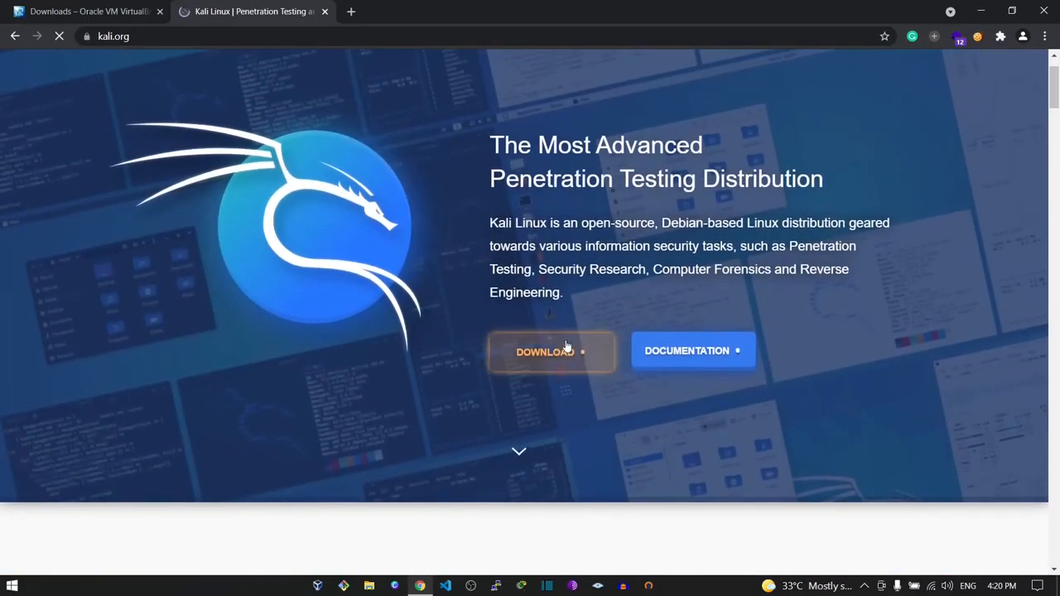
{"action": "left_click", "coordinate": [567, 348]}
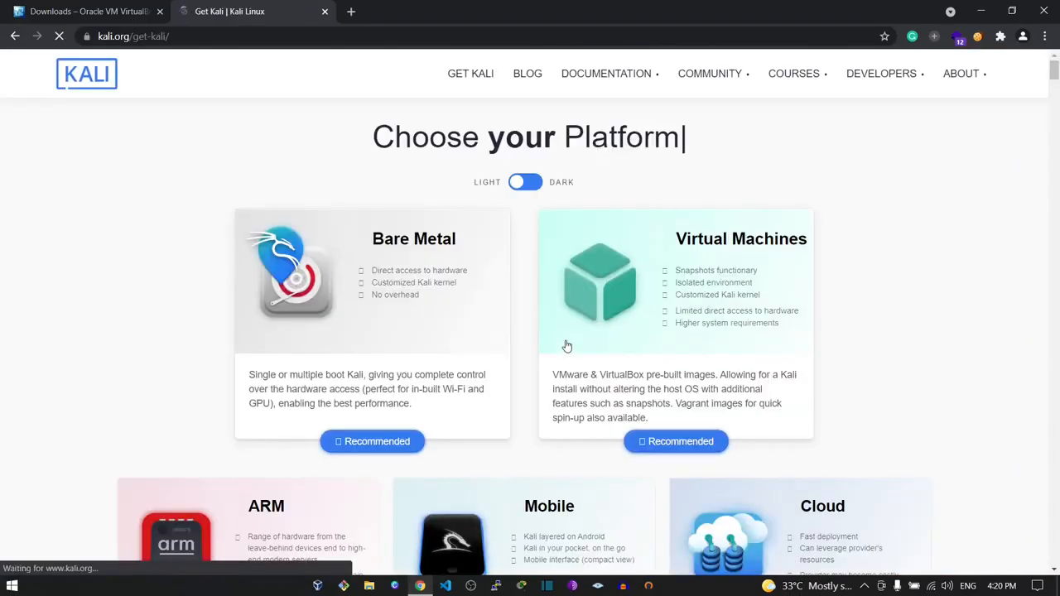
- Review the available Kali platforms and open the Virtual Machines downloads
{"action": "scroll", "coordinate": [566, 346], "scroll_direction": "down", "scroll_amount": 3}
{"action": "scroll", "coordinate": [799, 352], "scroll_direction": "down", "scroll_amount": 2}
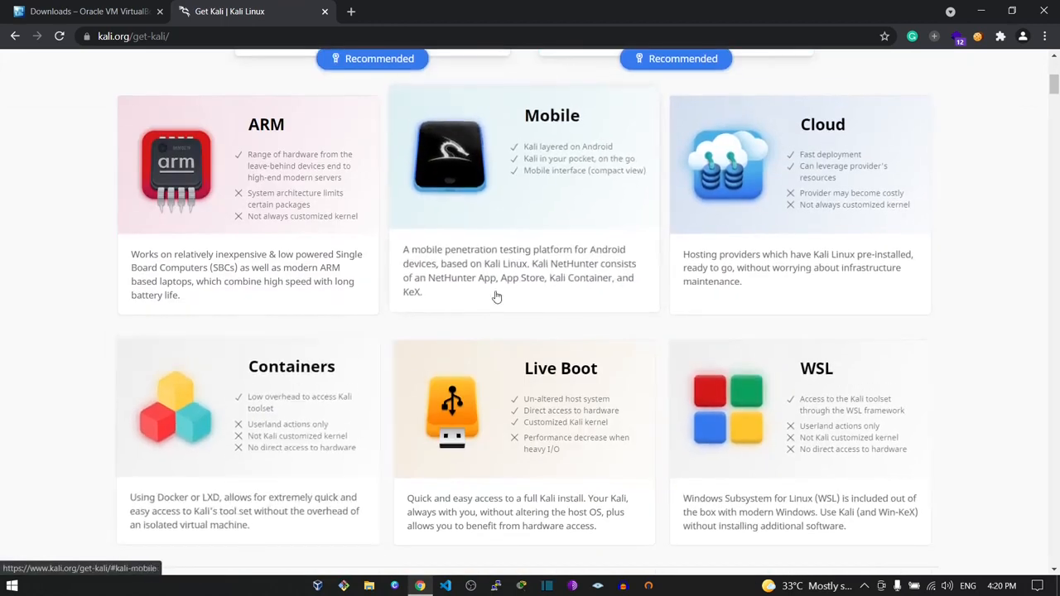
{"action": "scroll", "coordinate": [577, 431], "scroll_direction": "up", "scroll_amount": 1}
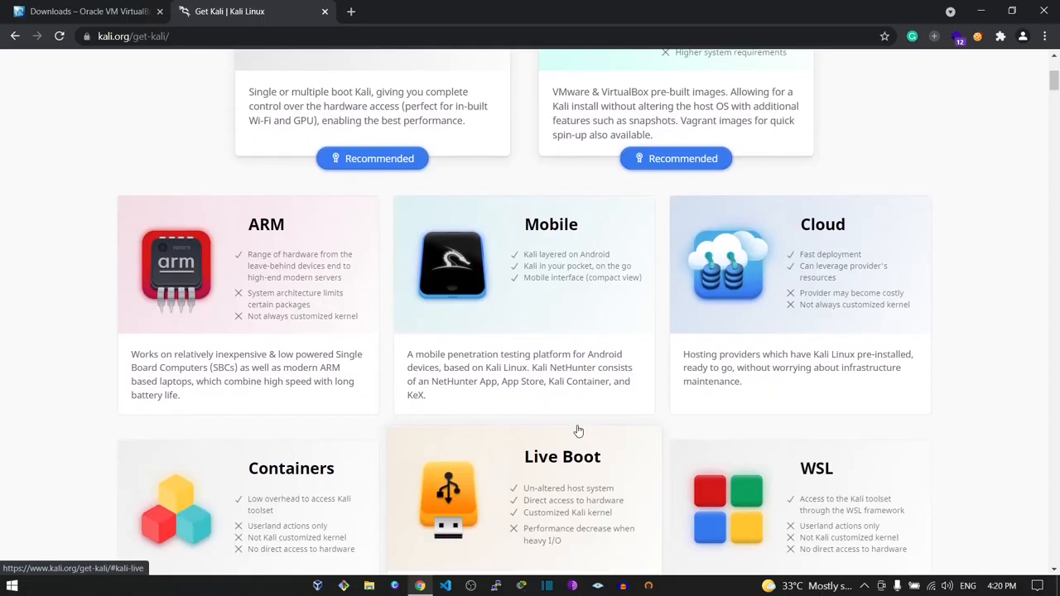
{"action": "scroll", "coordinate": [577, 433], "scroll_direction": "down", "scroll_amount": 1}
{"action": "scroll", "coordinate": [526, 345], "scroll_direction": "up", "scroll_amount": 3}
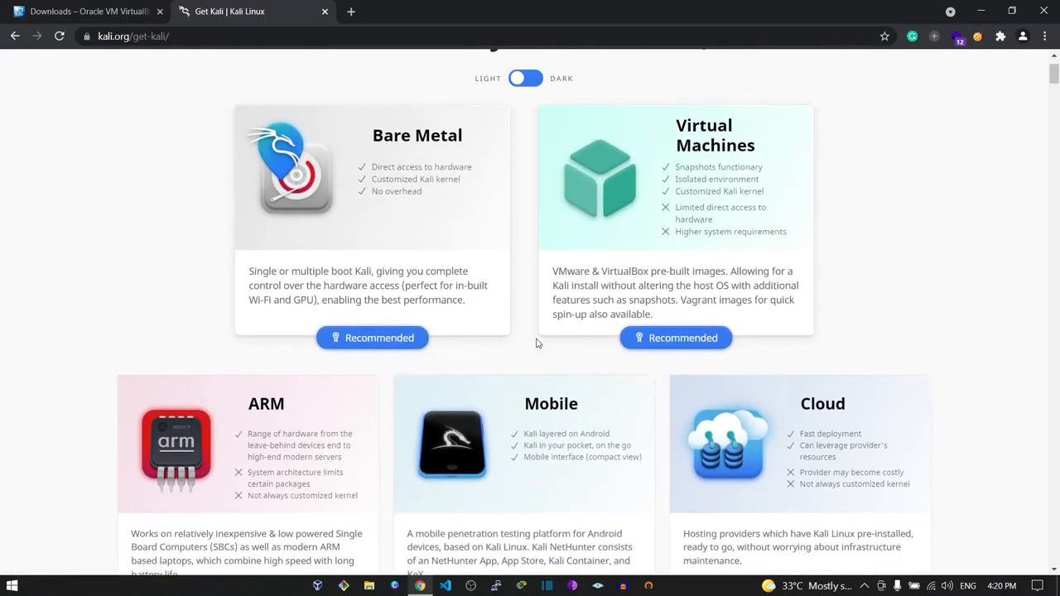
{"action": "scroll", "coordinate": [536, 343], "scroll_direction": "up", "scroll_amount": 1}
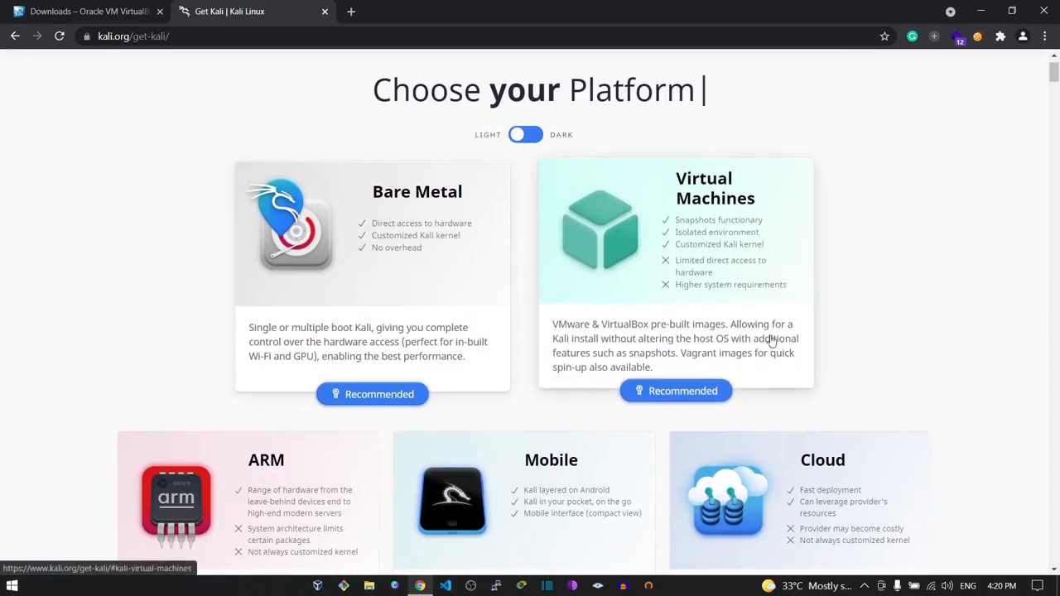
{"action": "left_click", "coordinate": [769, 340]}
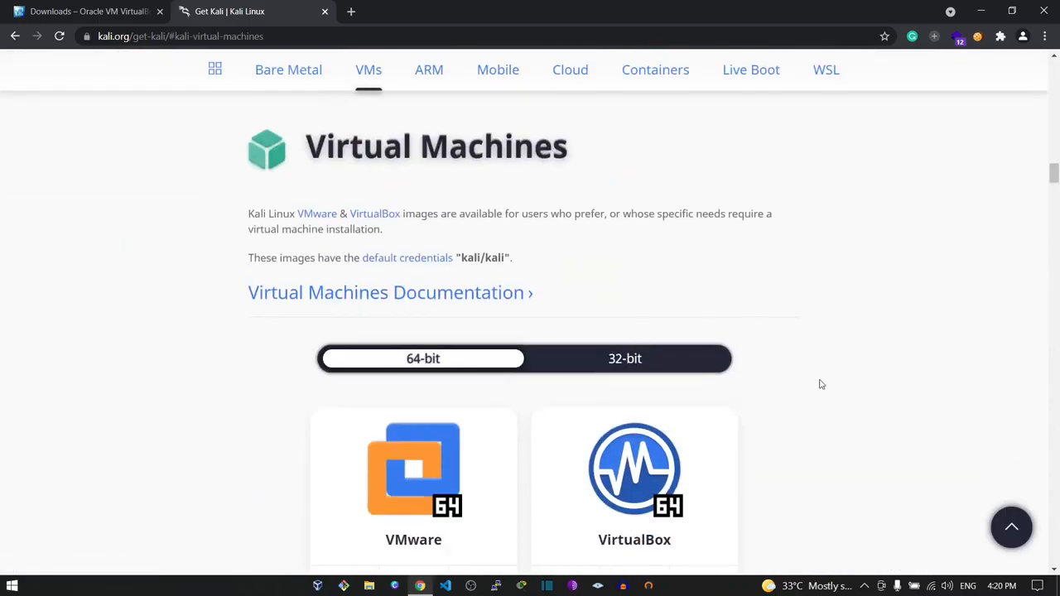
- View the SHA256 checksum of the 64-bit VirtualBox image, then hide it again
{"action": "scroll", "coordinate": [820, 383], "scroll_direction": "down", "scroll_amount": 1}
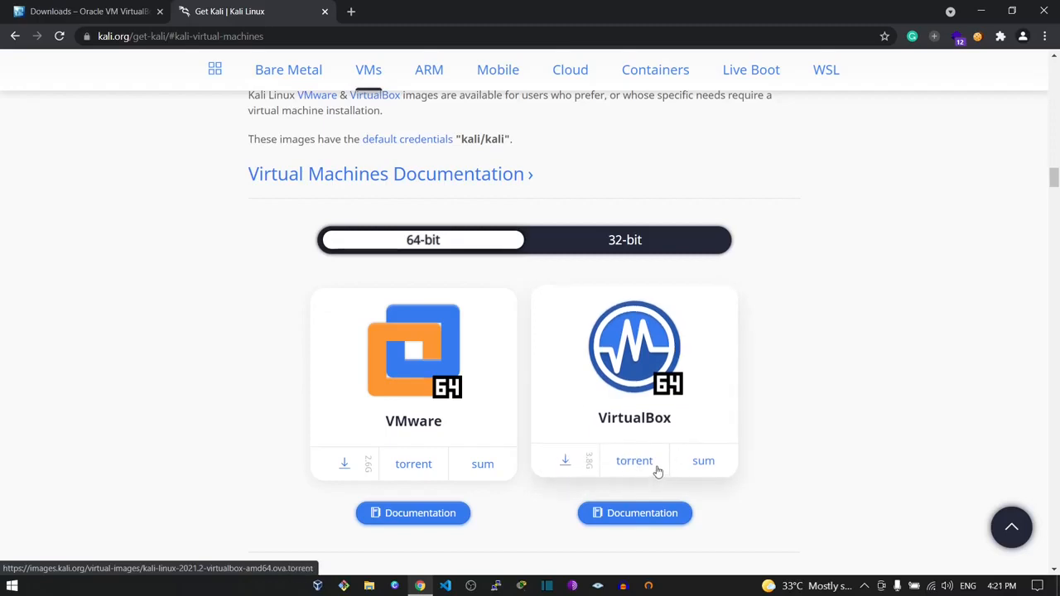
{"action": "left_click", "coordinate": [726, 467]}
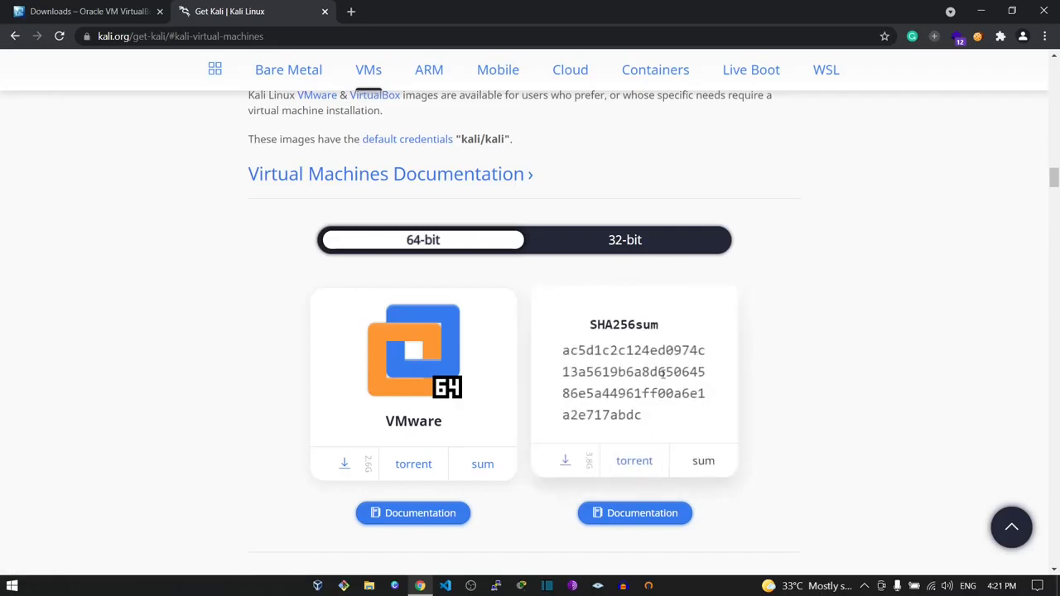
{"action": "left_click", "coordinate": [705, 461]}
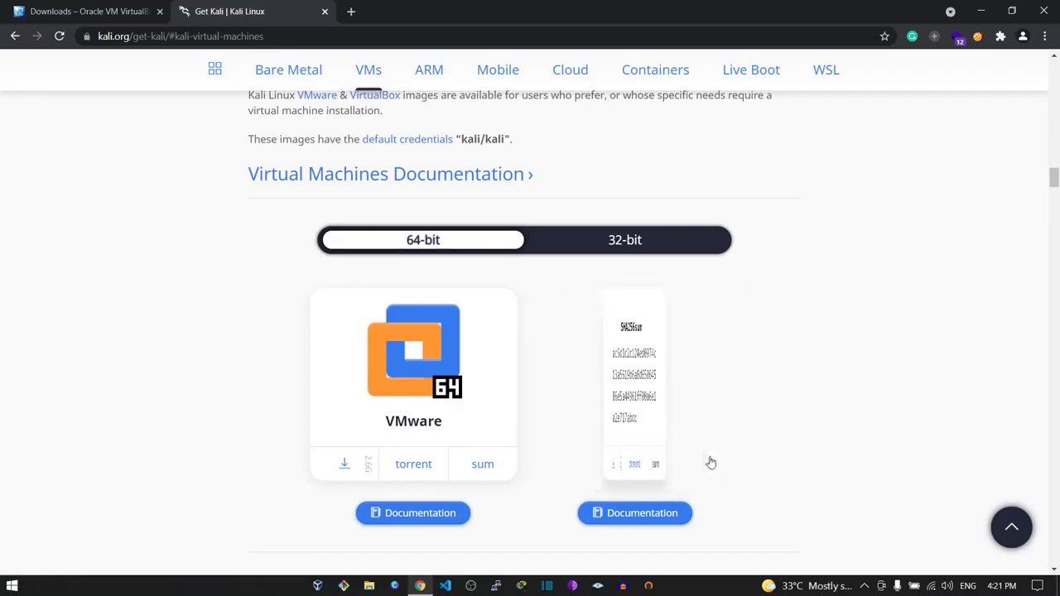
- Minimize the browser and show the Downloads folder in File Explorer
{"action": "left_click", "coordinate": [980, 11]}
{"action": "key", "text": "super"}
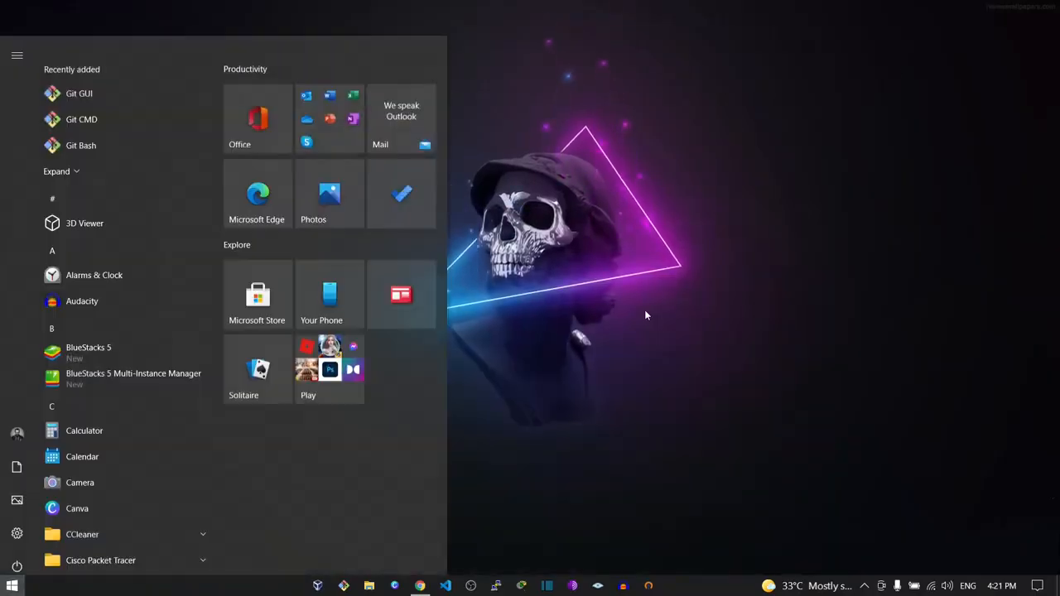
{"action": "type", "text": "down"}
{"action": "key", "text": "Return"}
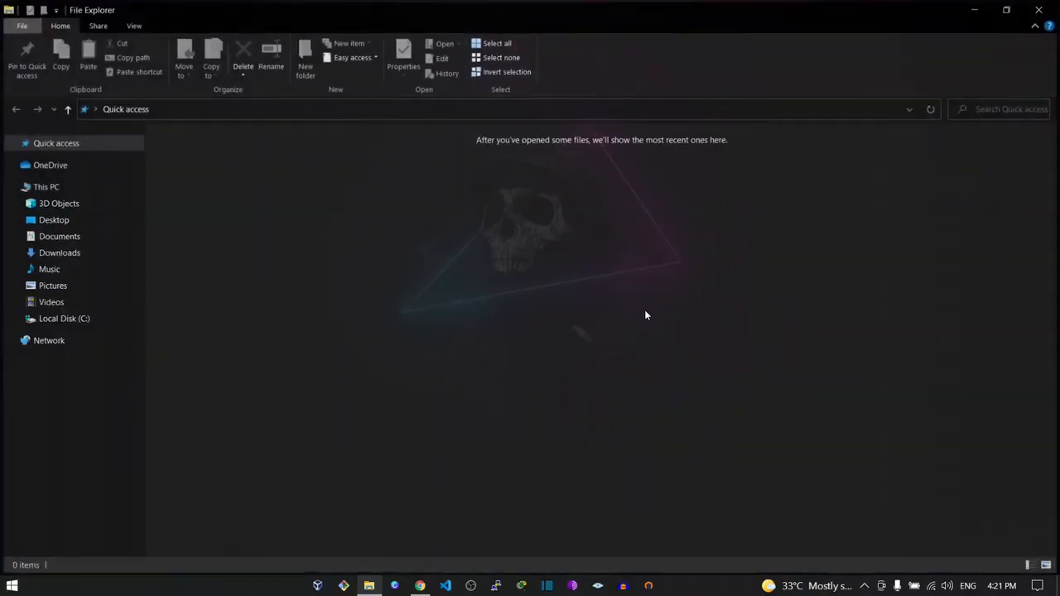
{"action": "left_click", "coordinate": [85, 250]}
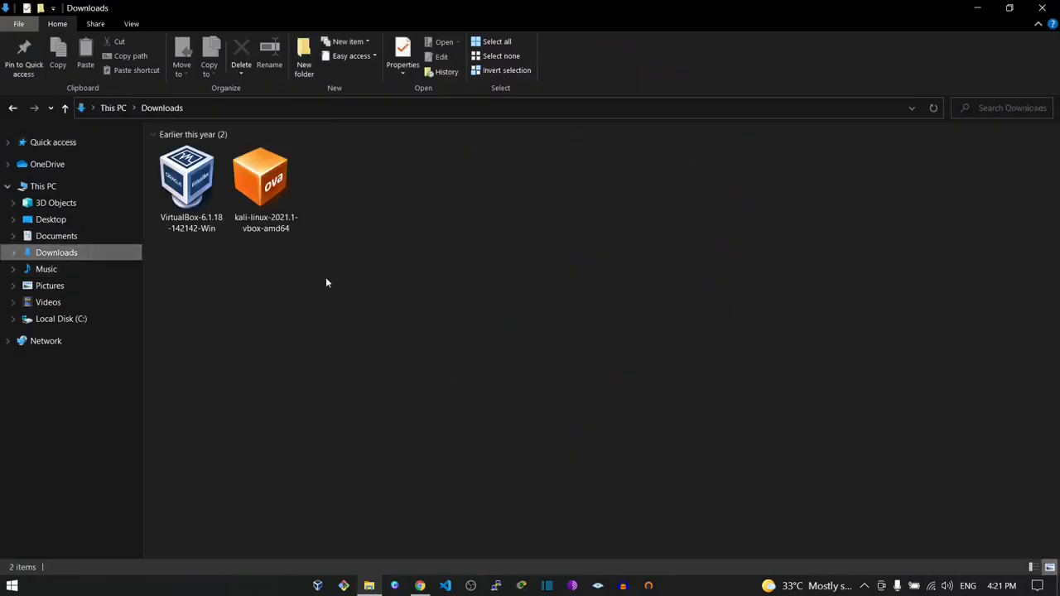
- Go through the VirtualBox 6.1.18 setup wizard with its default options up to the installation stage, then cancel the setup
{"action": "left_click", "coordinate": [187, 214]}
{"action": "double_click", "coordinate": [187, 214]}
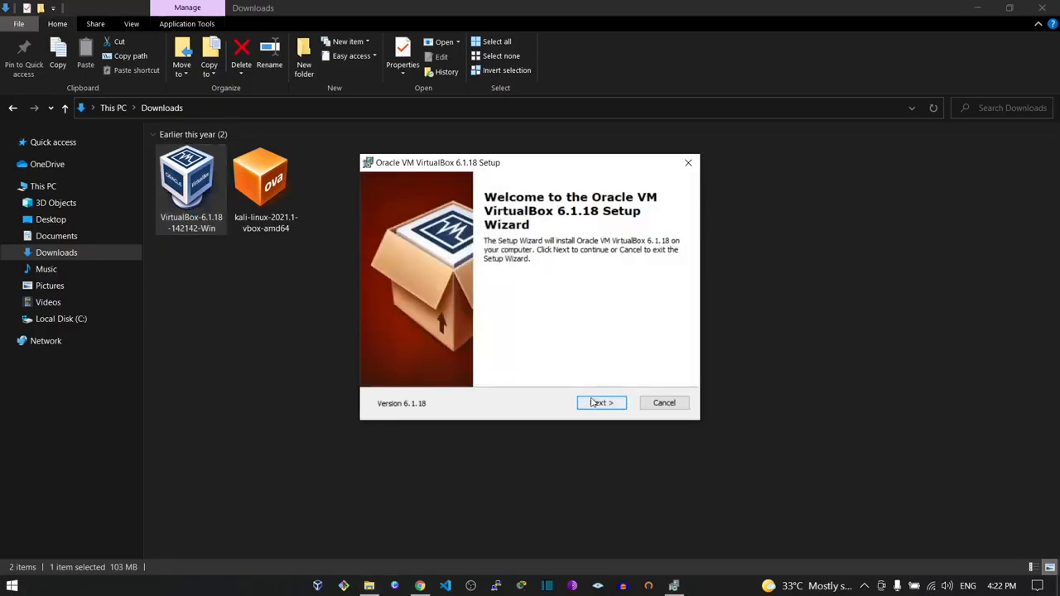
{"action": "left_click", "coordinate": [593, 403]}
{"action": "left_click", "coordinate": [593, 403]}
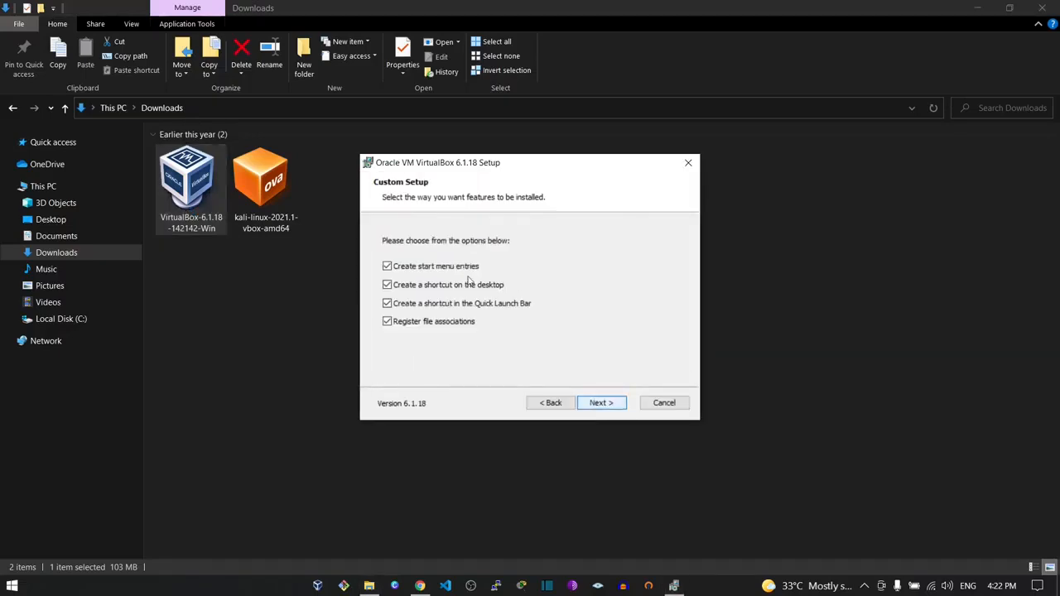
{"action": "left_click", "coordinate": [590, 402]}
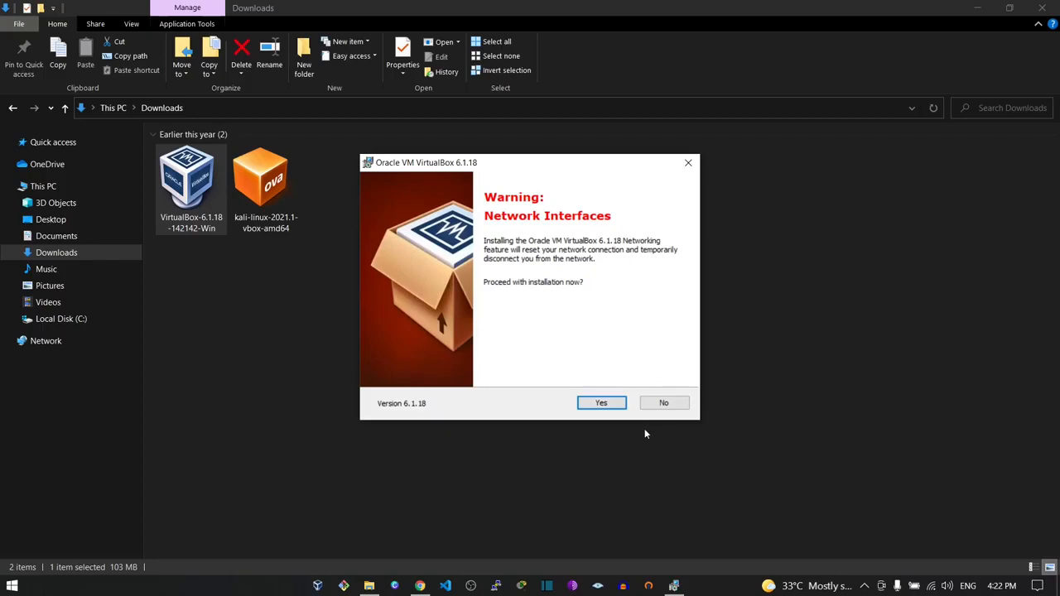
{"action": "left_click", "coordinate": [601, 402]}
{"action": "left_click", "coordinate": [689, 163]}
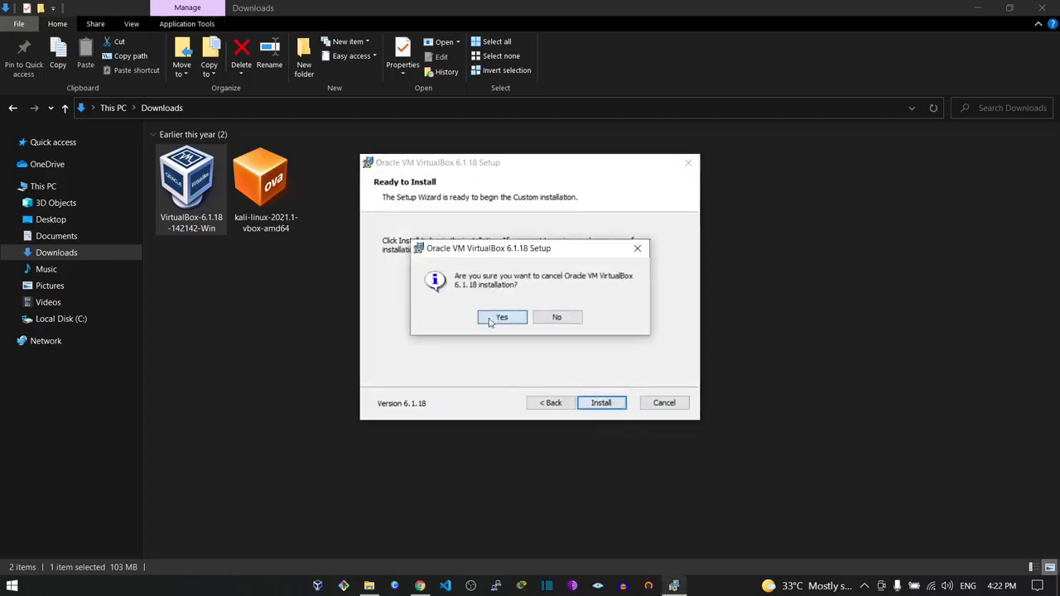
{"action": "left_click", "coordinate": [501, 319]}
{"action": "left_click", "coordinate": [601, 403]}
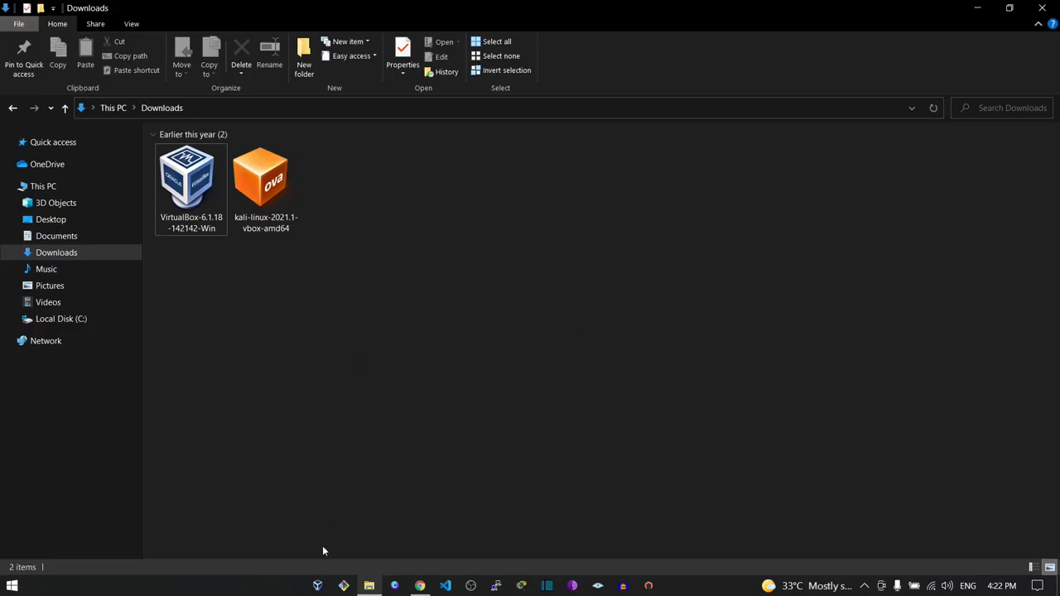
- Import the kali-linux-2021.1-vbox-amd64 appliance from Downloads into VirtualBox with its suggested settings, accepting the software license agreement
{"action": "left_click", "coordinate": [317, 587]}
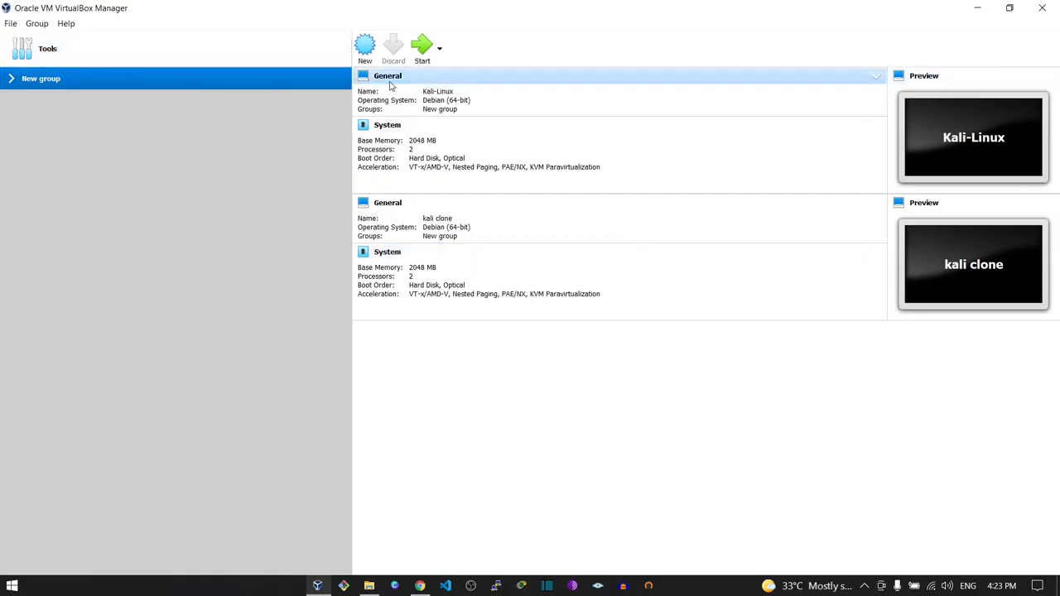
{"action": "left_click", "coordinate": [1041, 8]}
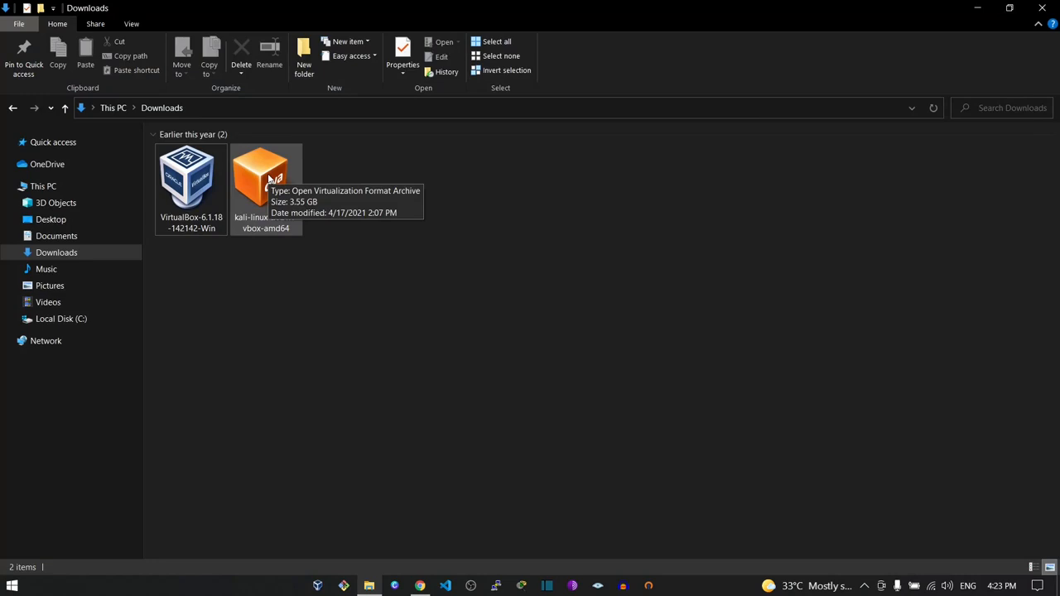
{"action": "left_click", "coordinate": [260, 170]}
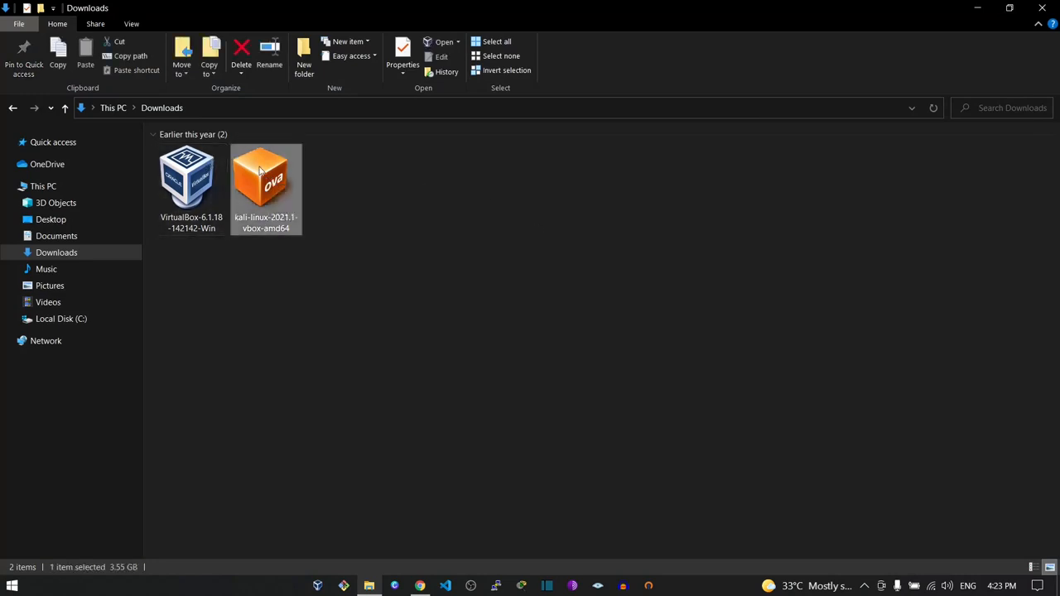
{"action": "double_click", "coordinate": [259, 166]}
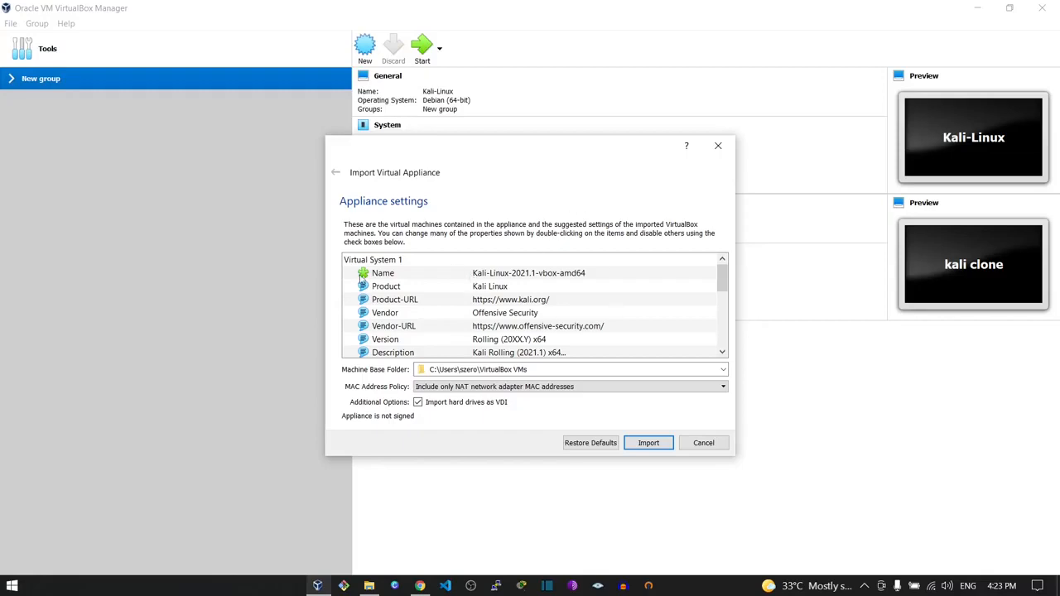
{"action": "left_click", "coordinate": [648, 443]}
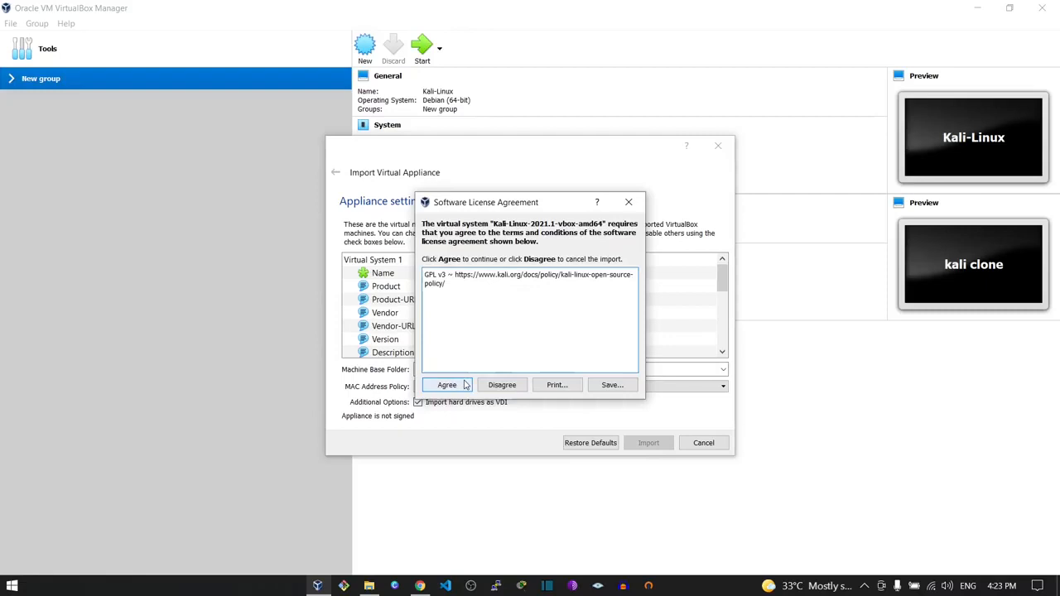
{"action": "left_click", "coordinate": [448, 385]}
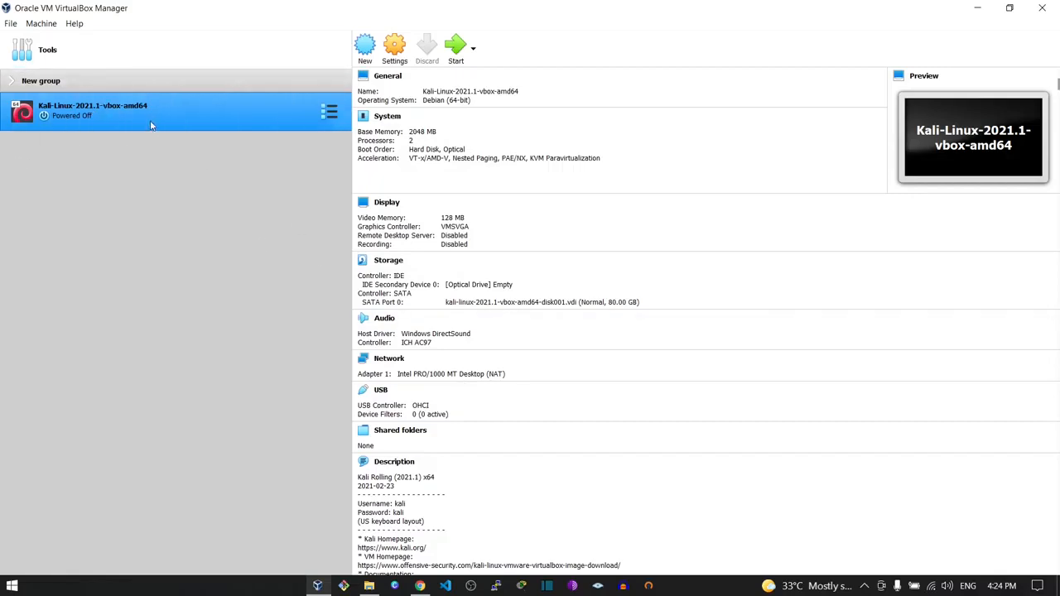
- Start the imported Kali-Linux-2021.1-vbox-amd64 virtual machine and log in with the default username and account password
{"action": "left_click", "coordinate": [458, 46]}
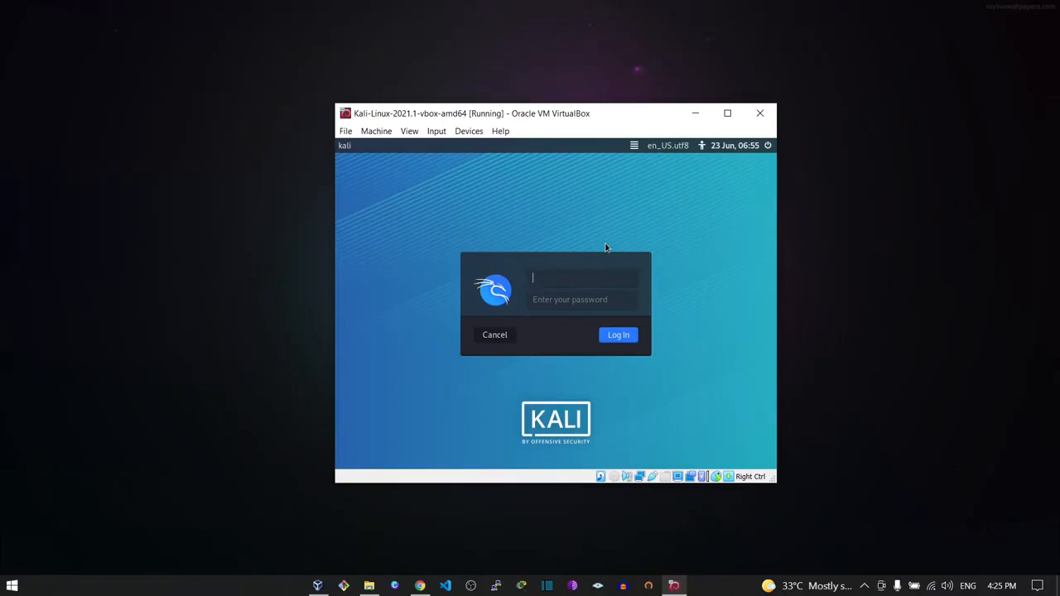
{"action": "key", "text": "Tab"}
{"action": "type", "text": "kali"}
{"action": "key", "text": "Return"}
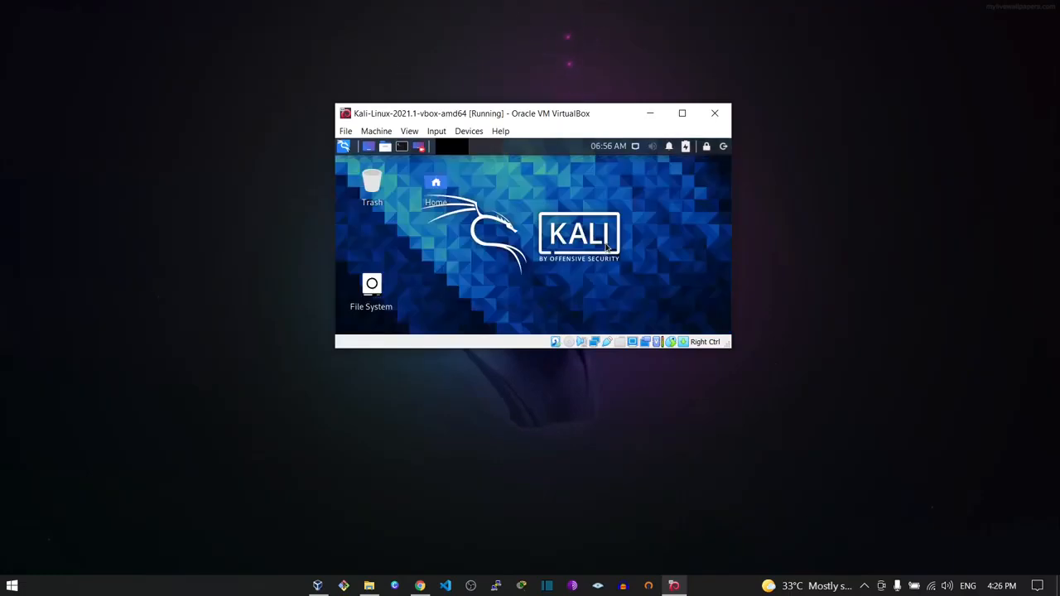
- Switch the Kali virtual machine to full-screen mode, then move to the next Windows virtual desktop
{"action": "key", "text": "Control_R+f"}
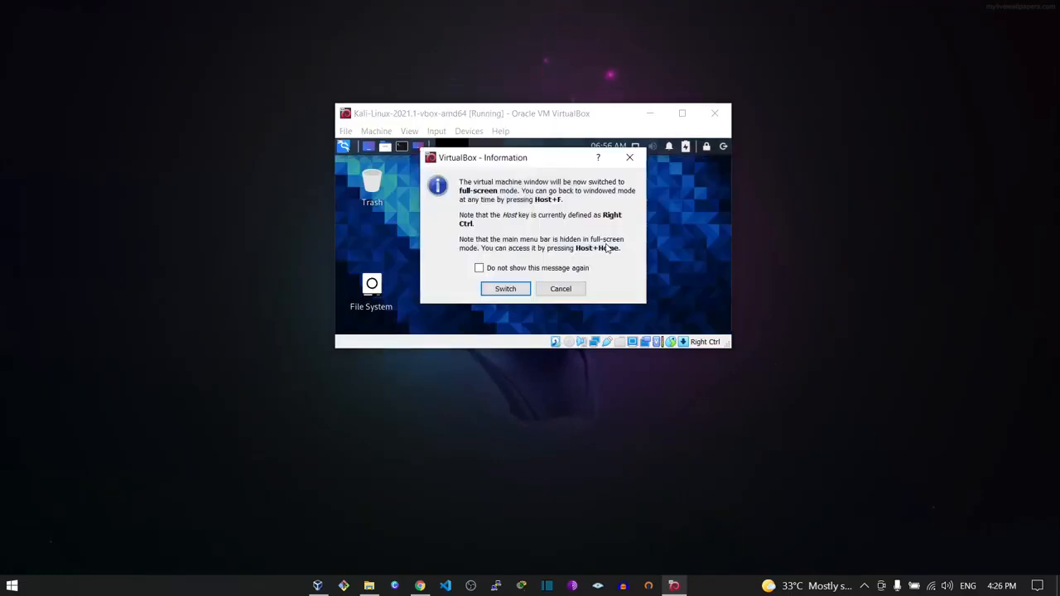
{"action": "key", "text": "Return"}
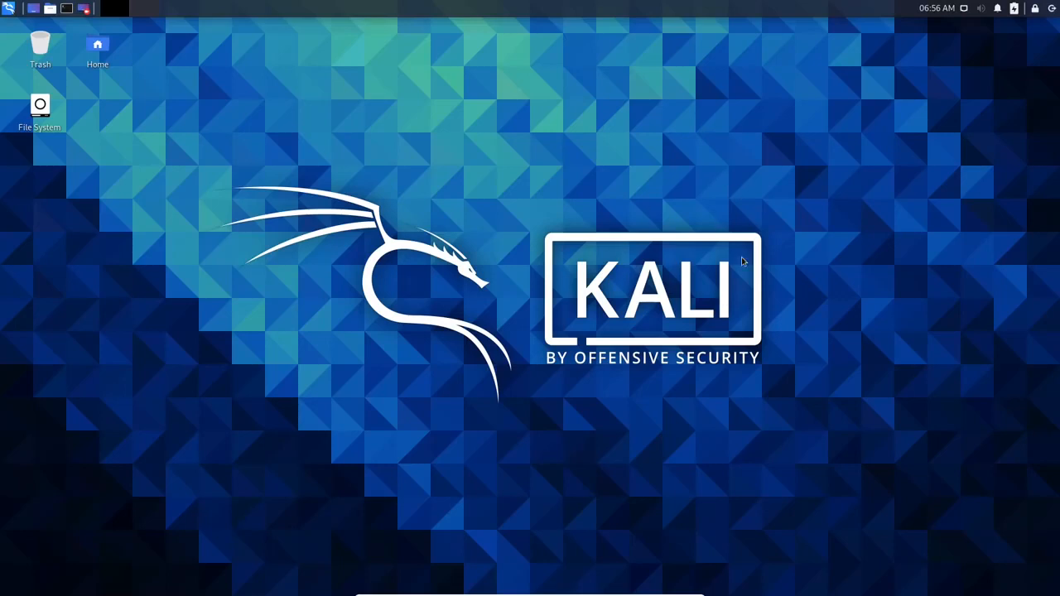
{"action": "key", "text": "ctrl+super+Right"}
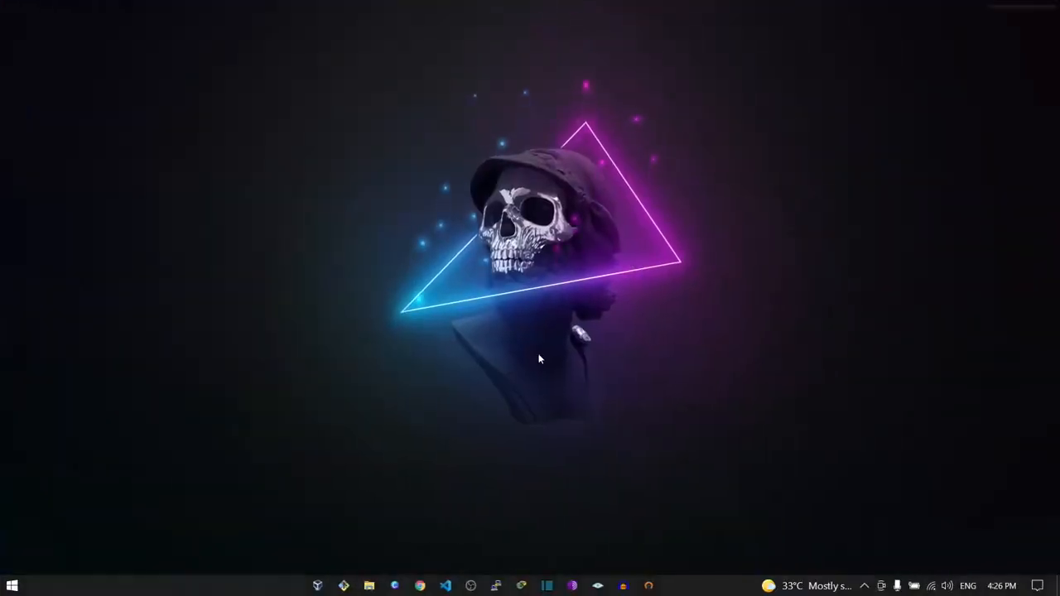